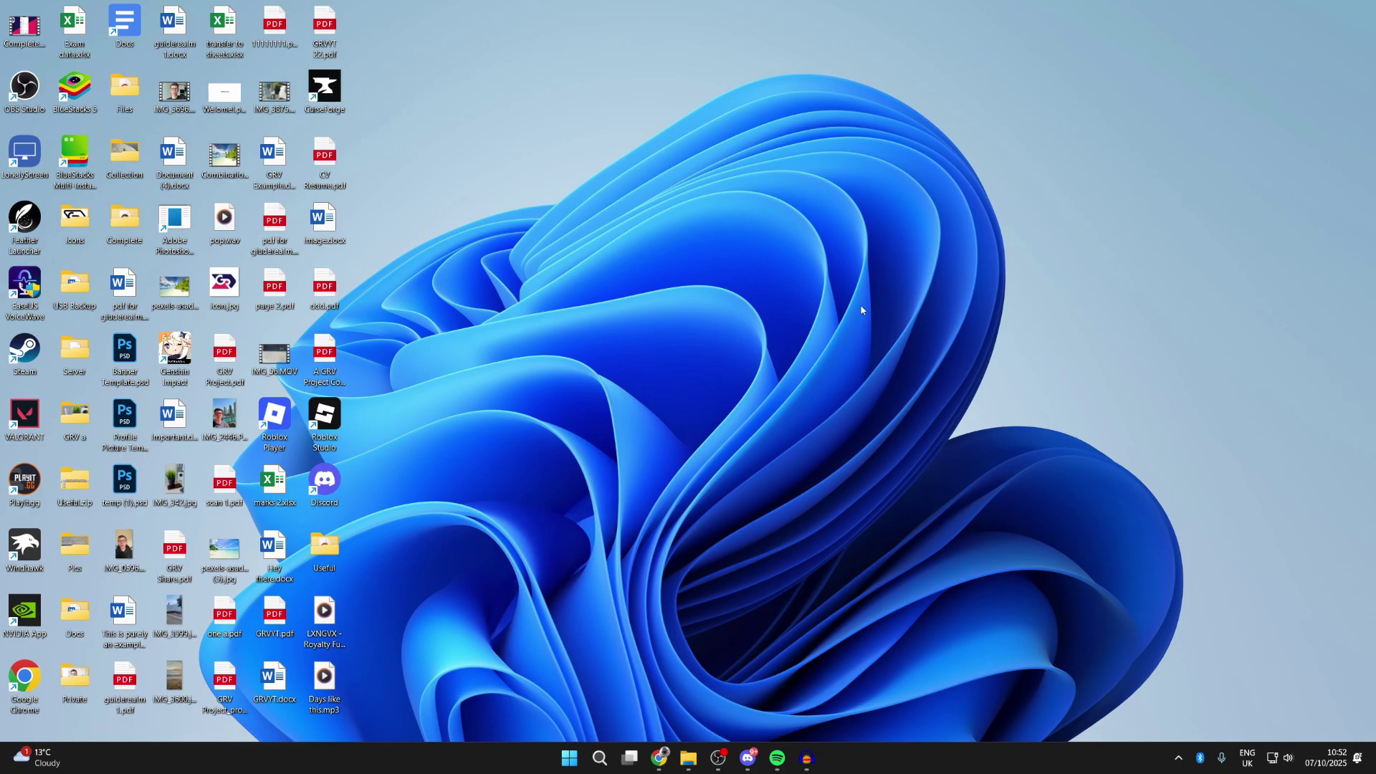
Step: From This PC, open the empty mp3 player (G:) drive and place its window on the right
left_click(686, 757)
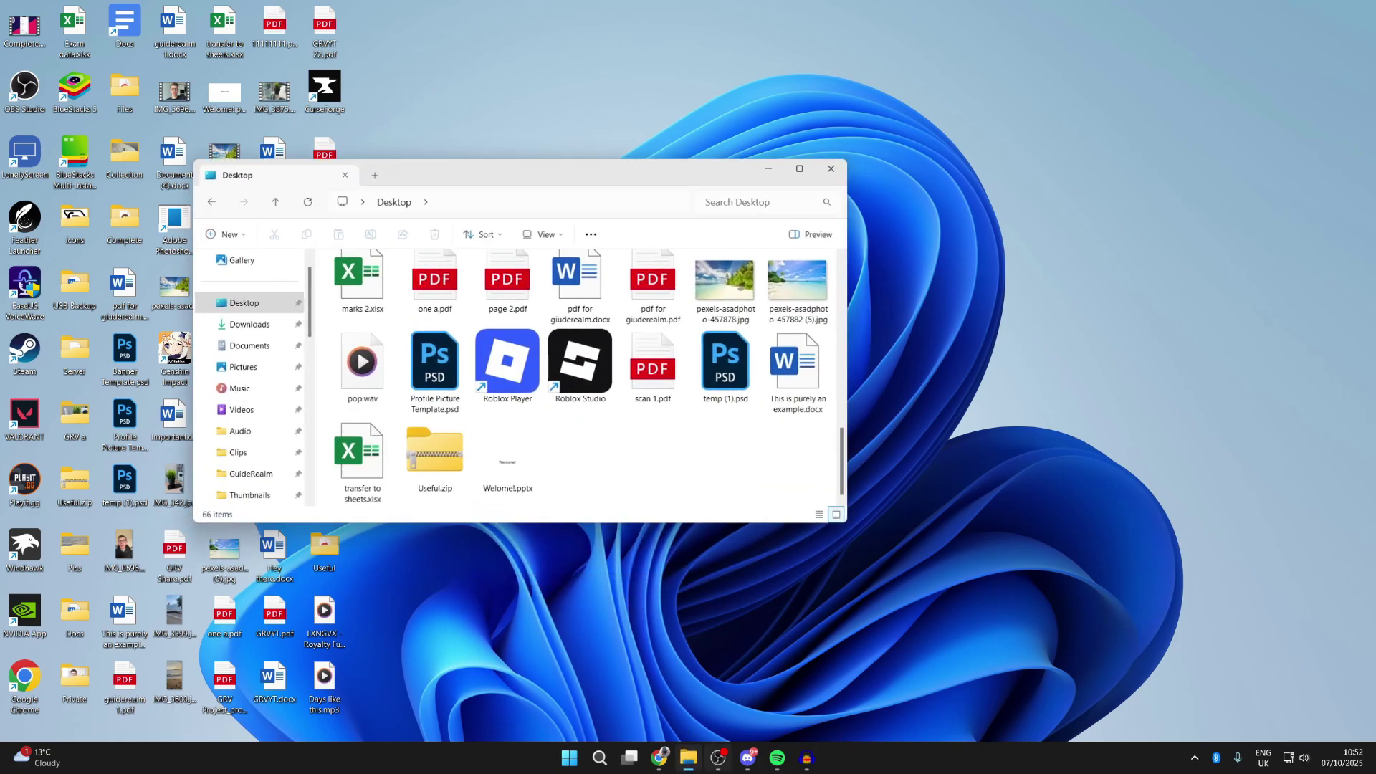
left_click_drag(683, 175, 911, 197)
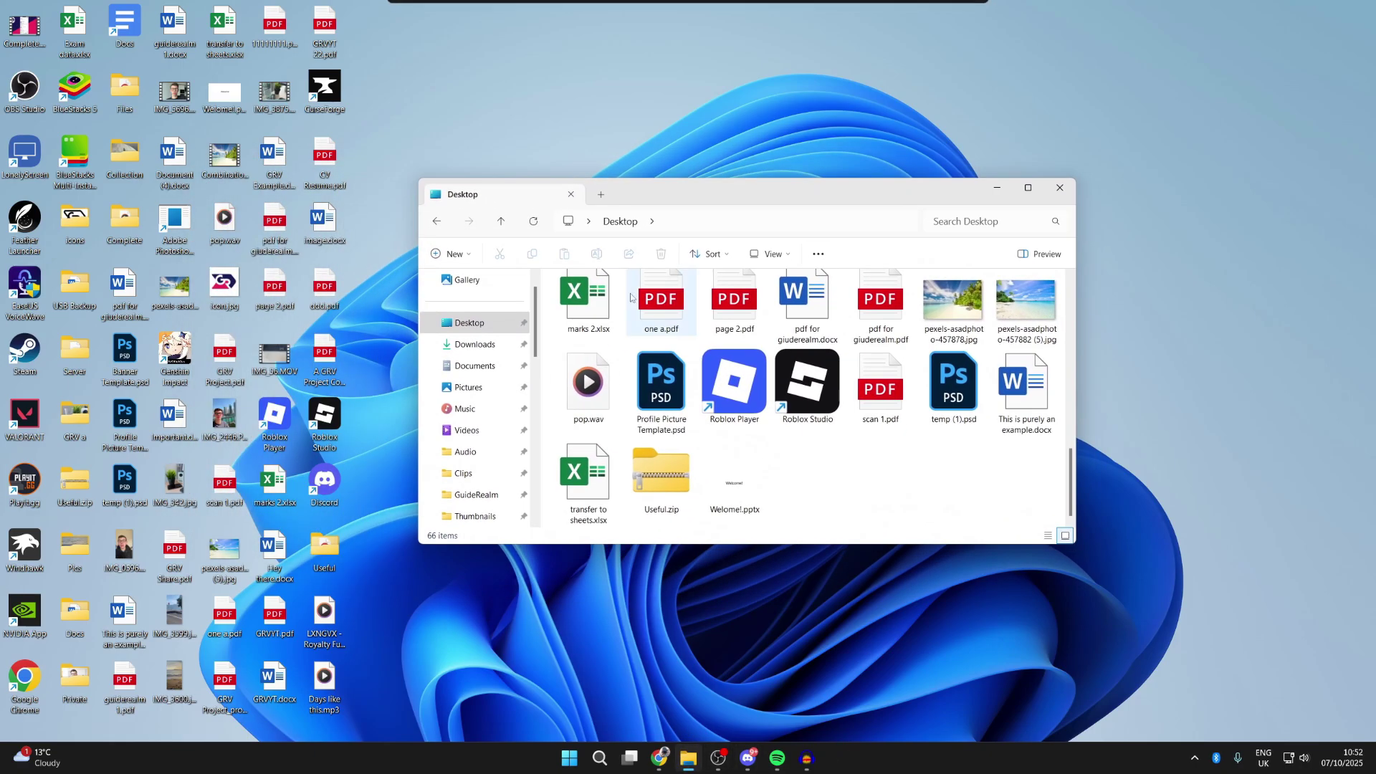
scroll(515, 346, "down", 2)
scroll(514, 347, "down", 3)
left_click(468, 431)
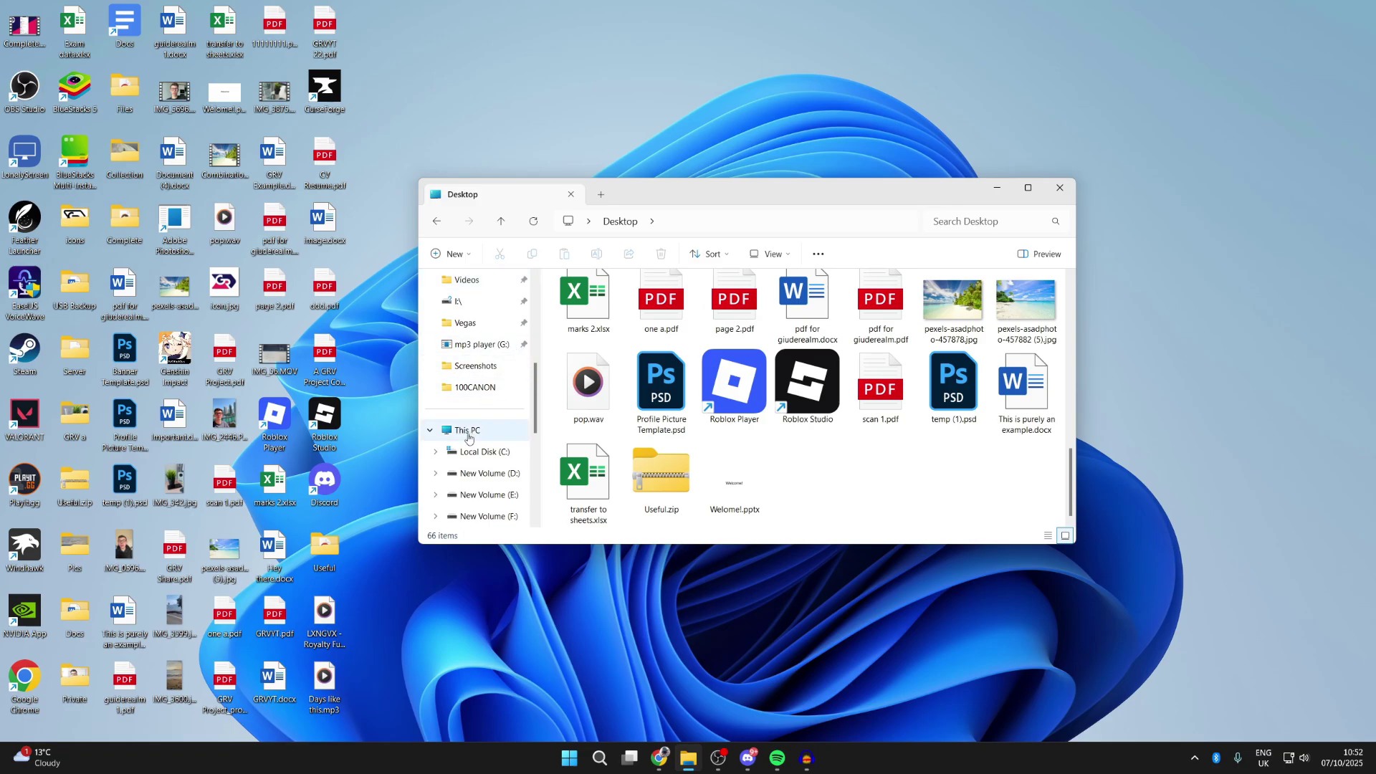
left_click_drag(731, 192, 672, 177)
left_click(728, 334)
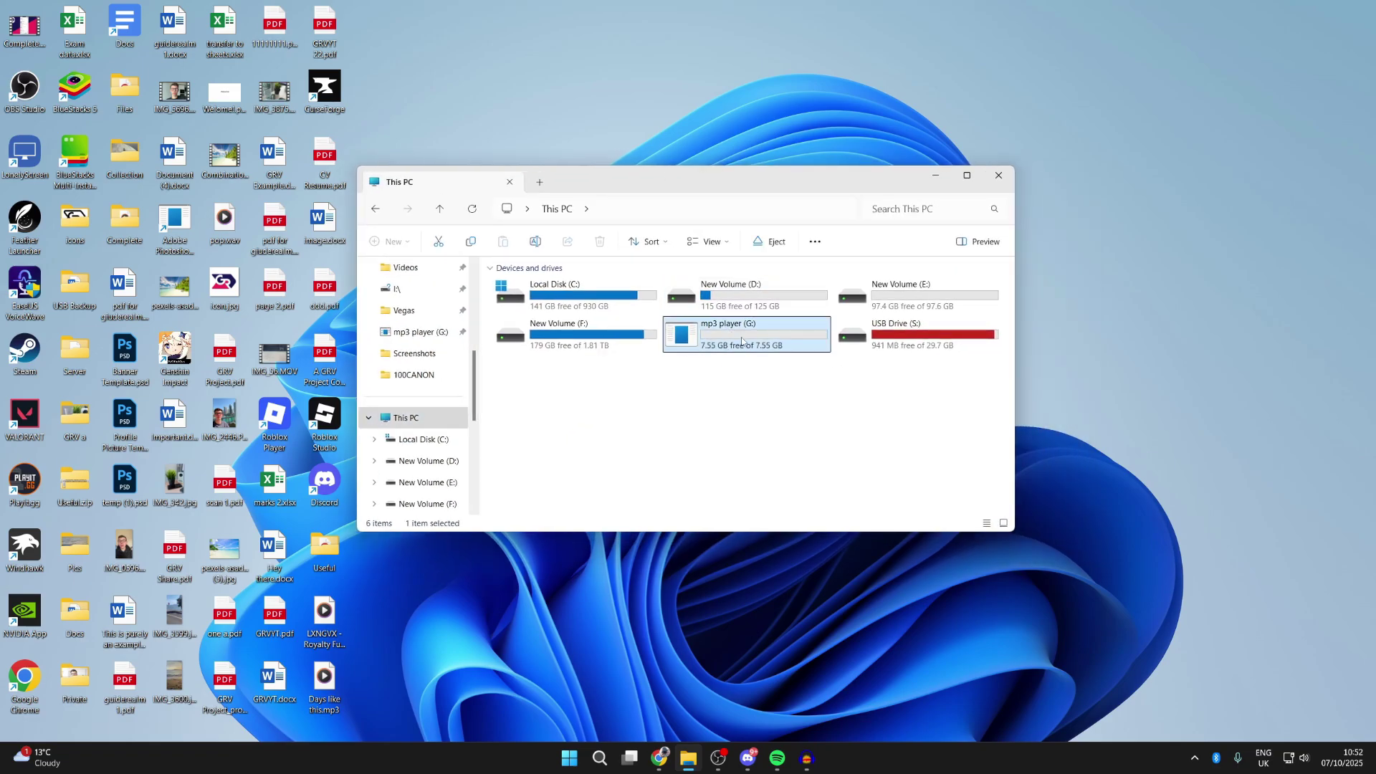
mouse_move(699, 333)
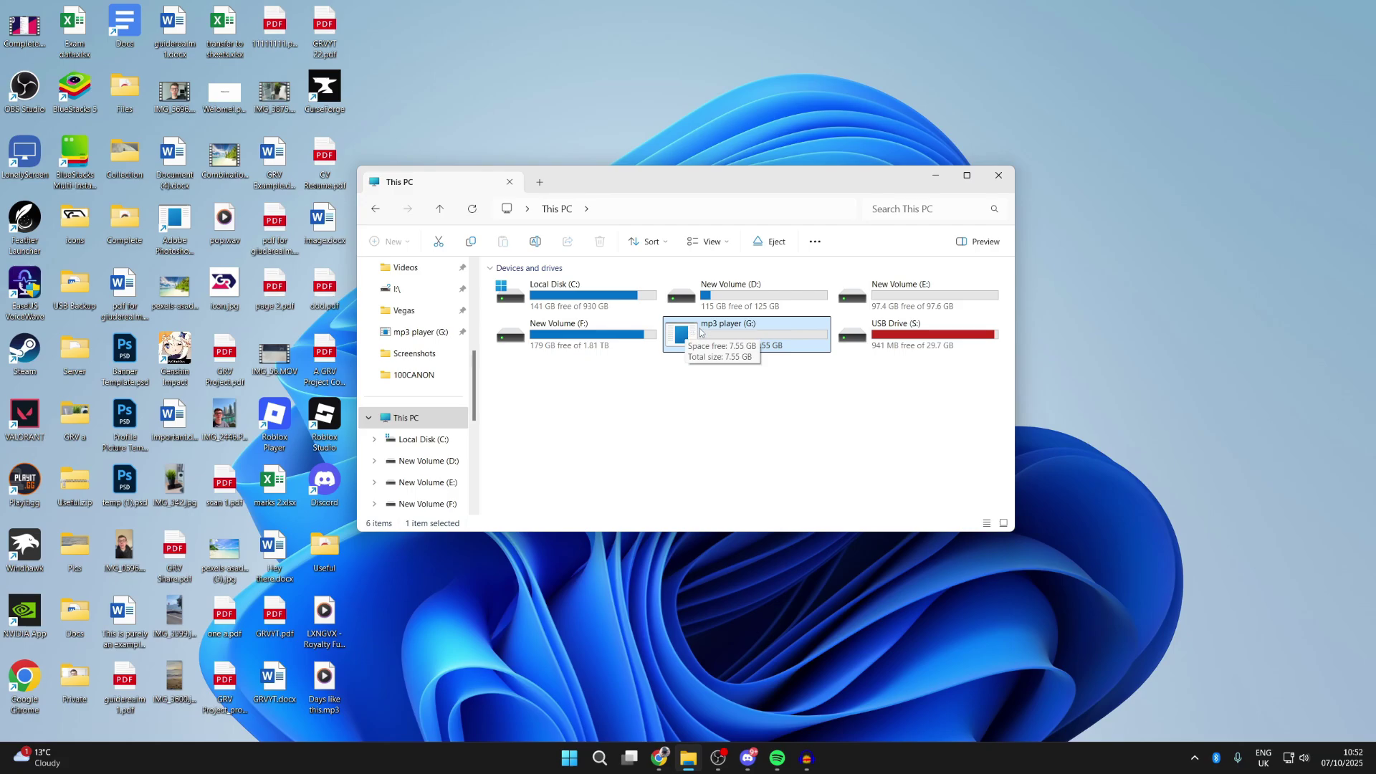
double_click(717, 340)
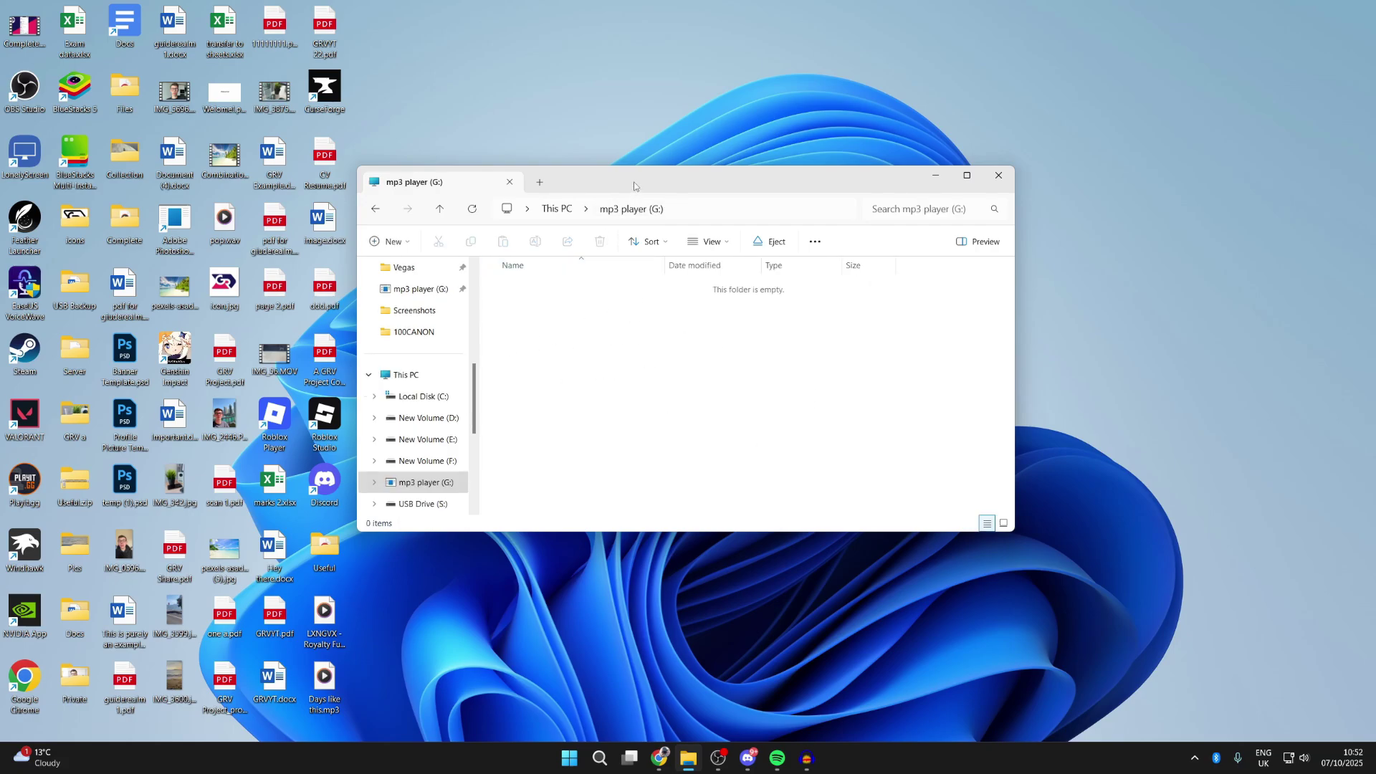
left_click_drag(635, 186, 944, 180)
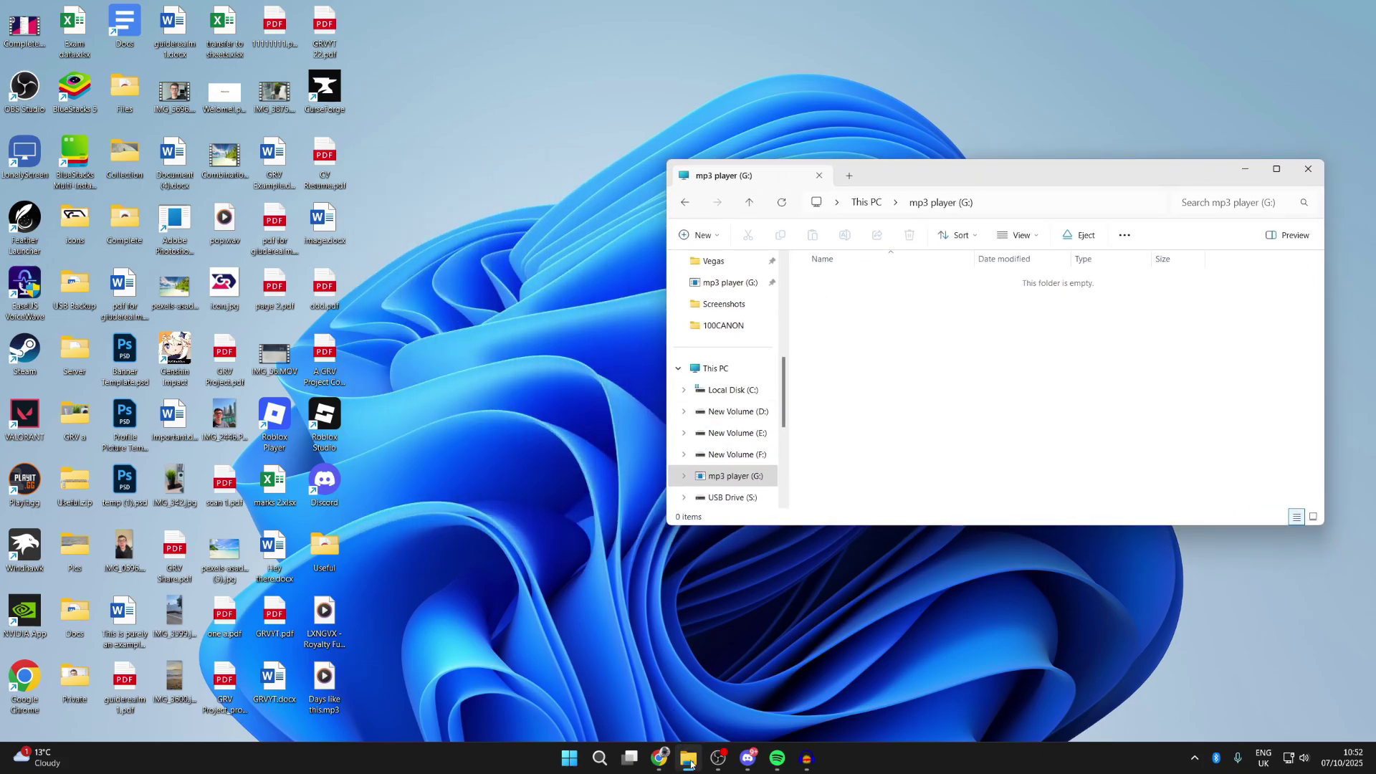
Step: Launch a second Explorer window on the left showing the Desktop folder's contents
right_click(689, 762)
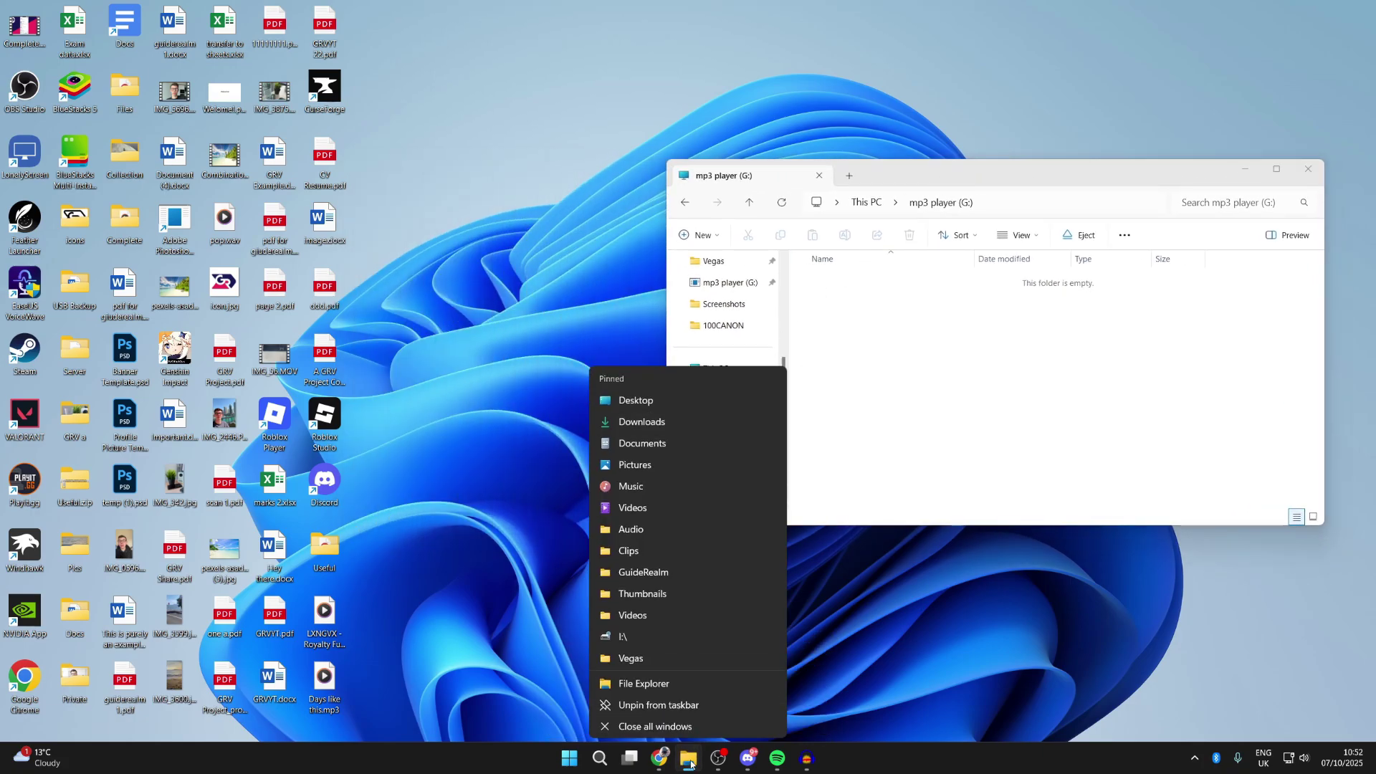
left_click(681, 675)
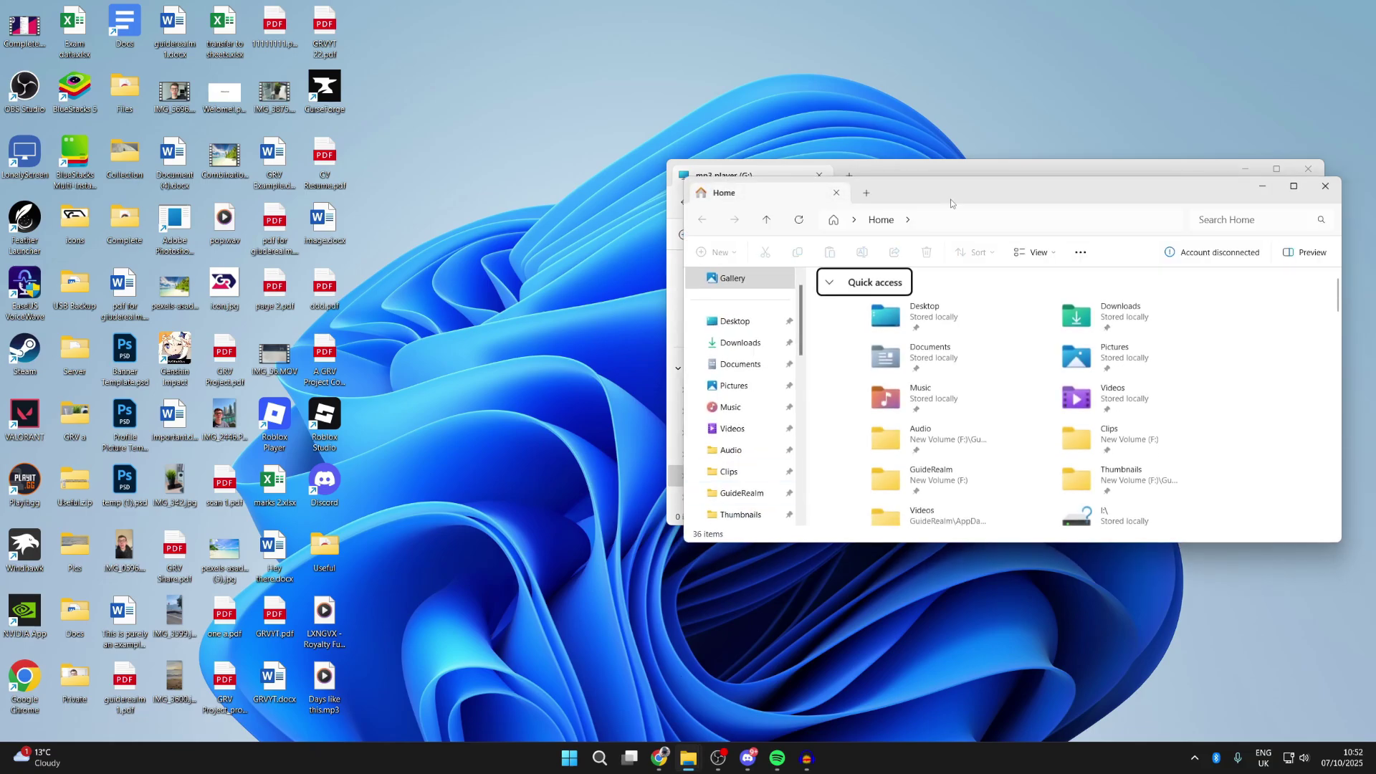
left_click_drag(935, 181, 277, 178)
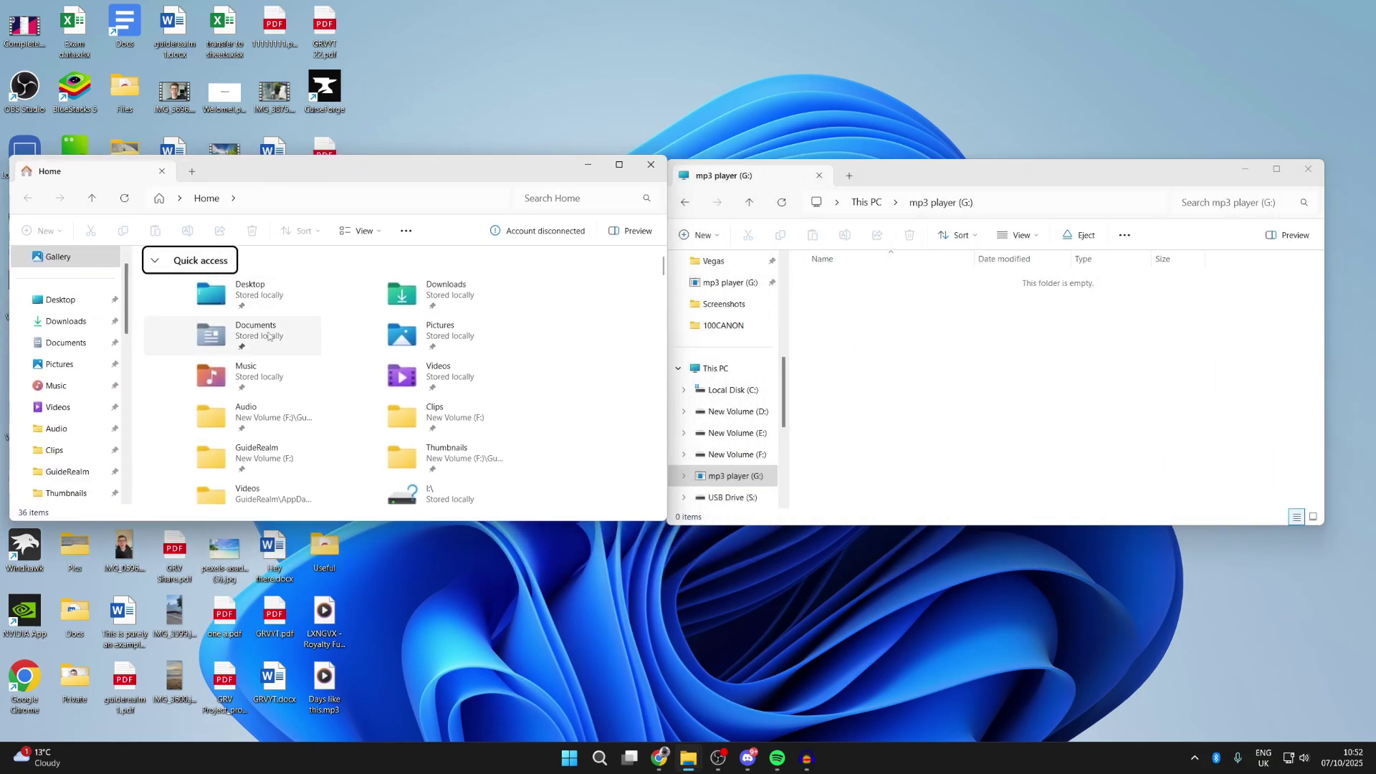
left_click(70, 311)
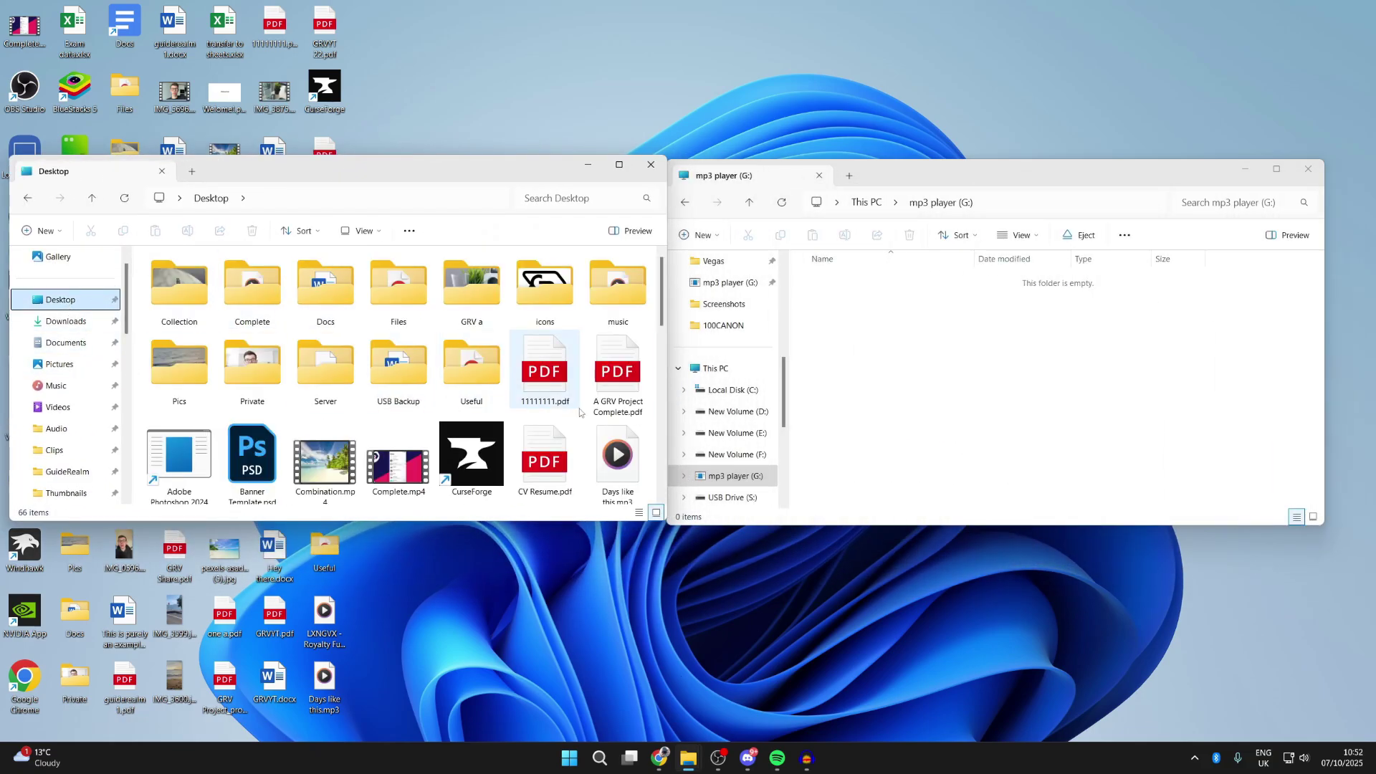
Step: Copy Days like this.mp3 and the LXNGVX Royalty Funk track onto G:, then eject the drive
left_click(617, 457)
left_click_drag(617, 452, 958, 382)
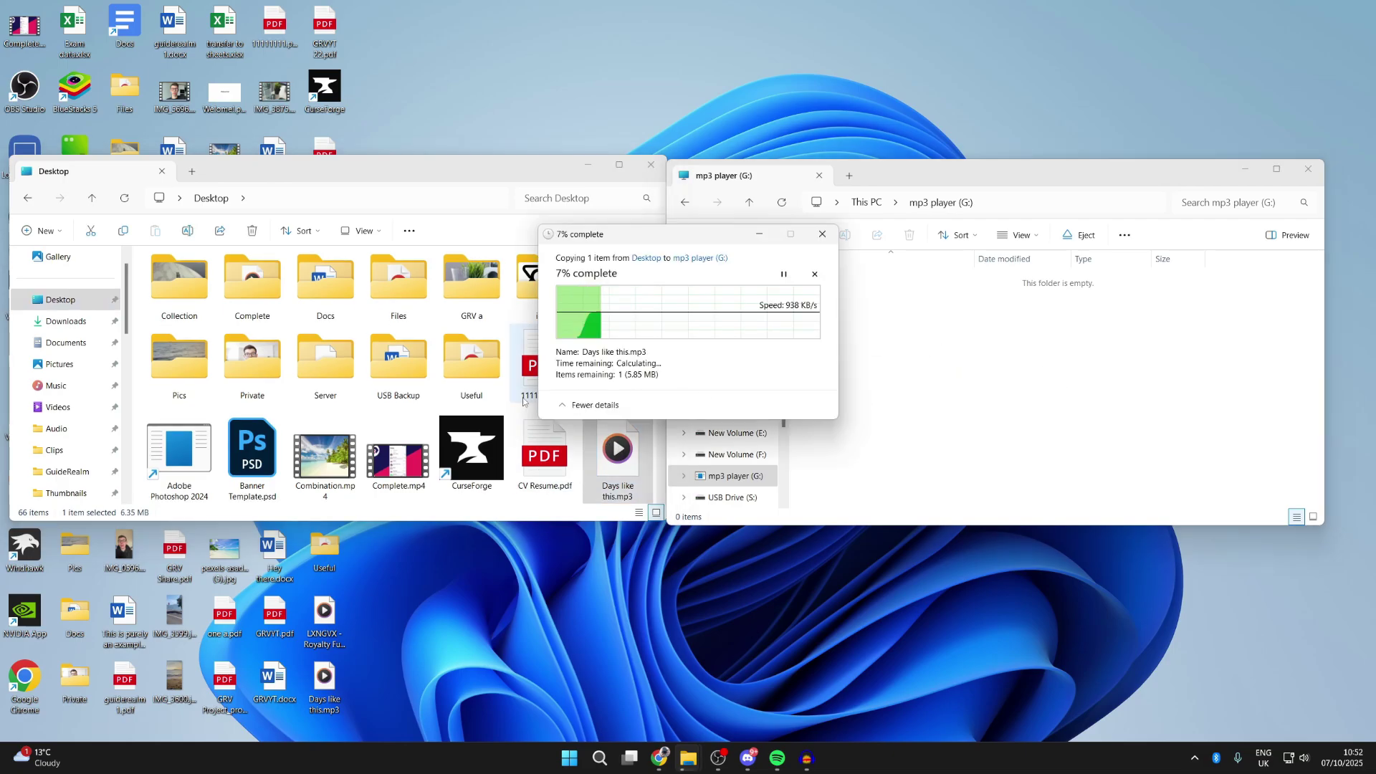
scroll(378, 441, "down", 2)
scroll(377, 442, "down", 2)
scroll(377, 441, "down", 3)
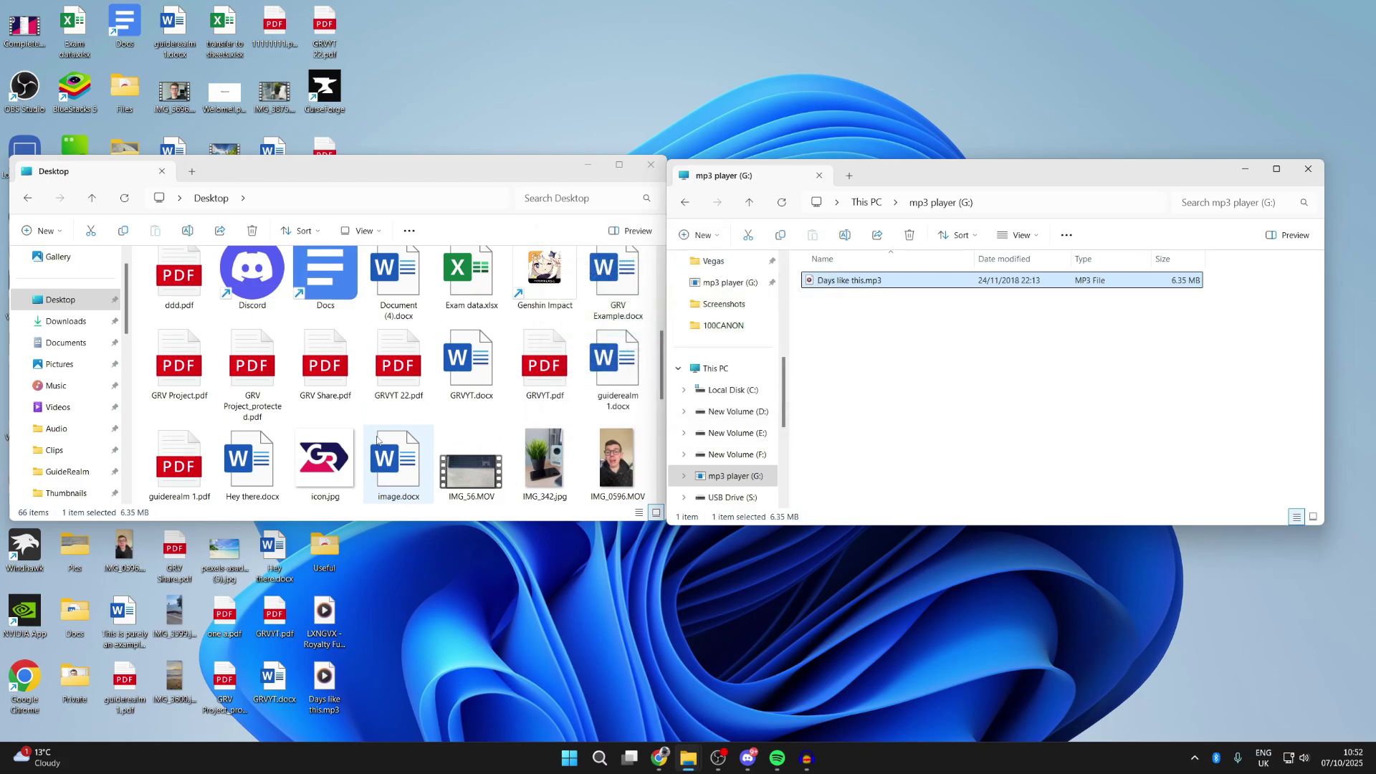
scroll(378, 441, "down", 3)
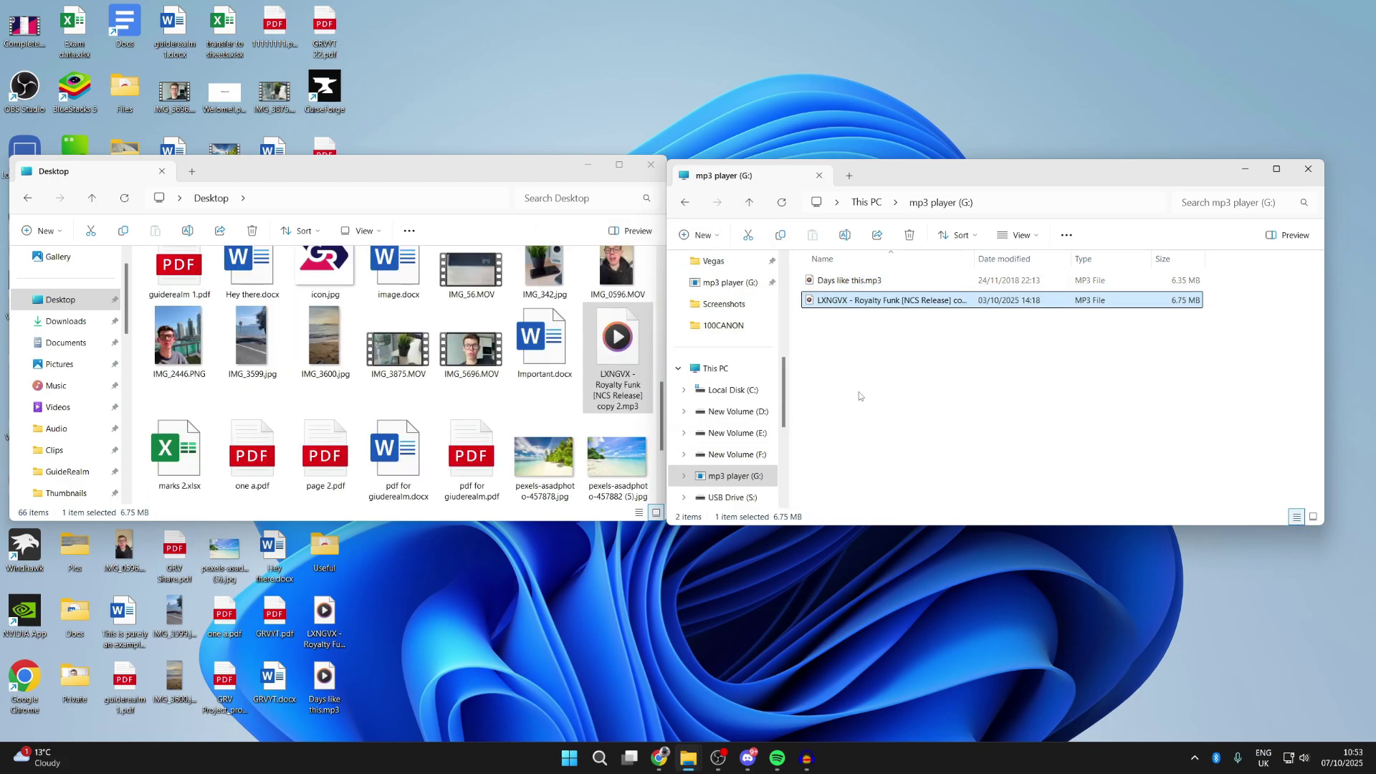
right_click(727, 484)
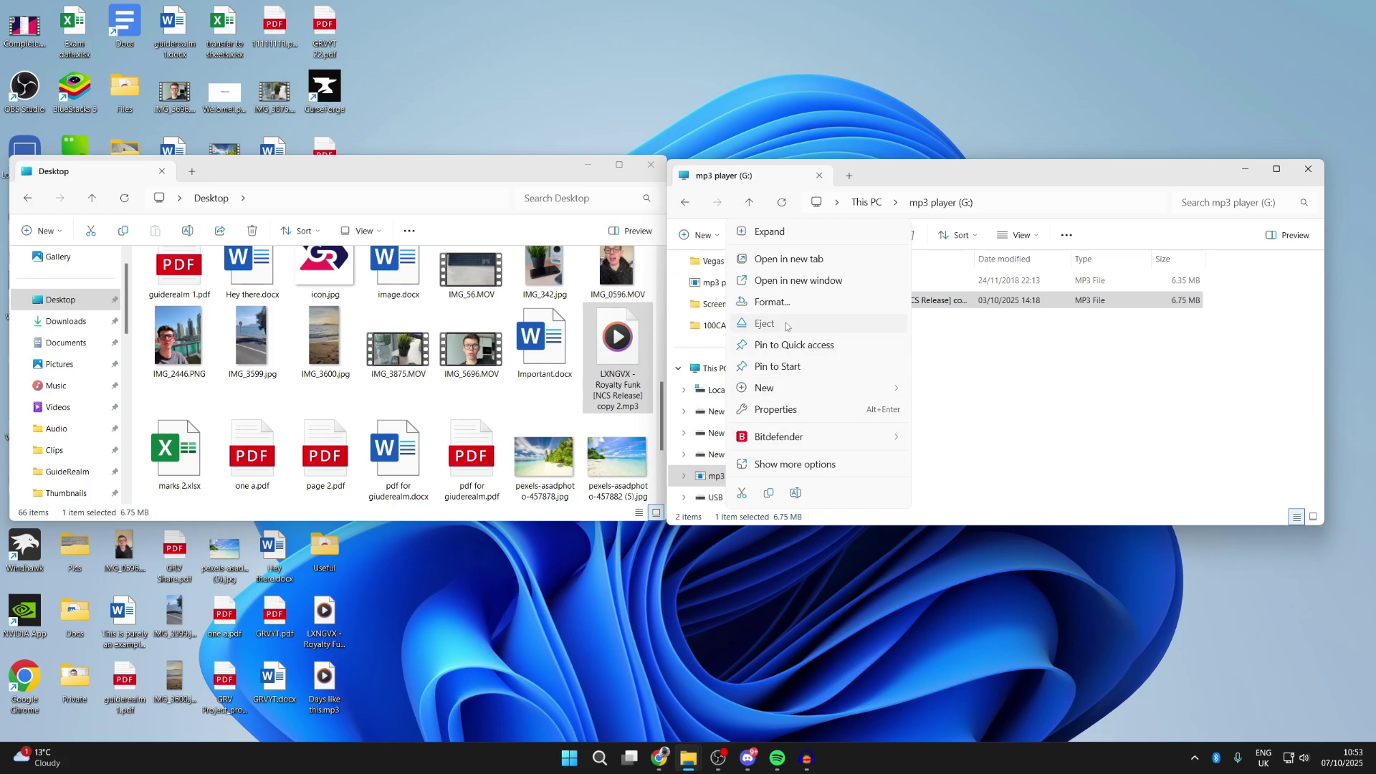
left_click(786, 326)
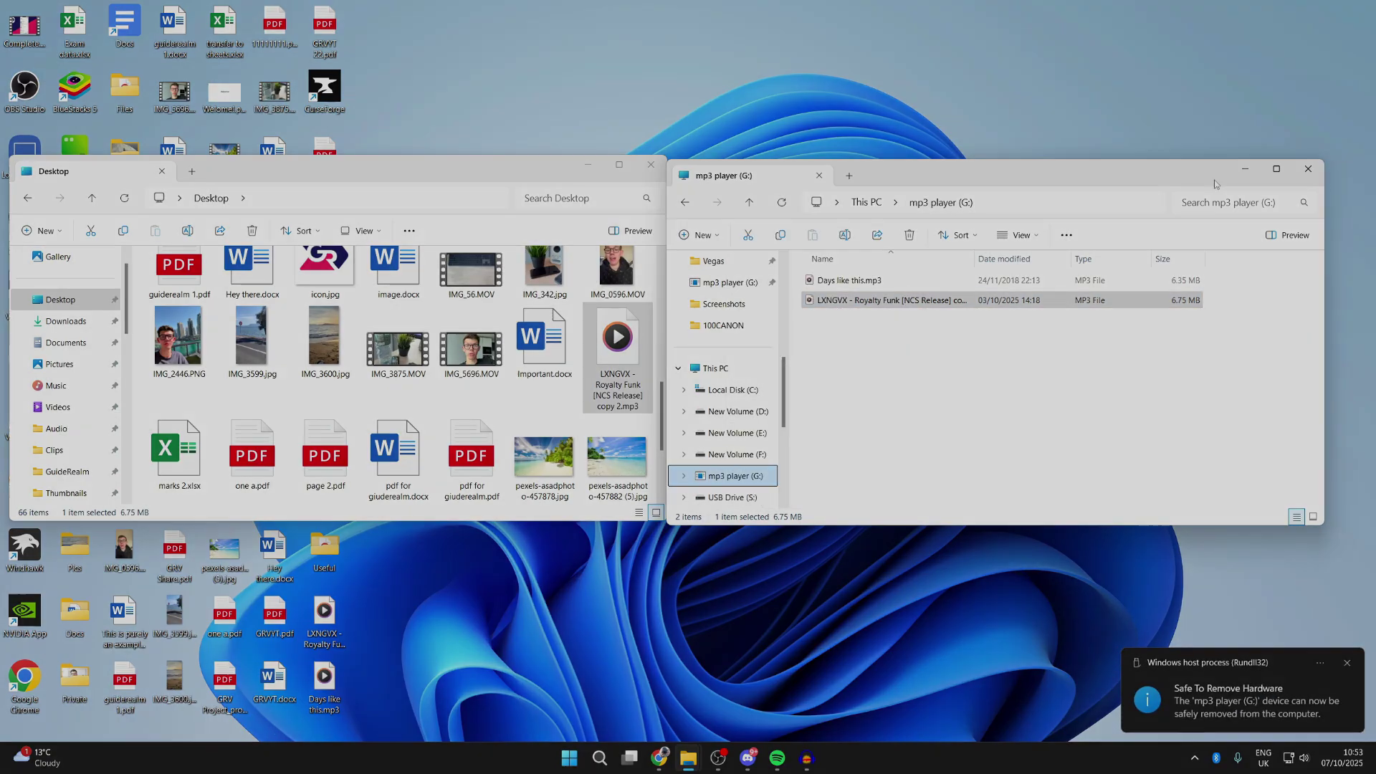